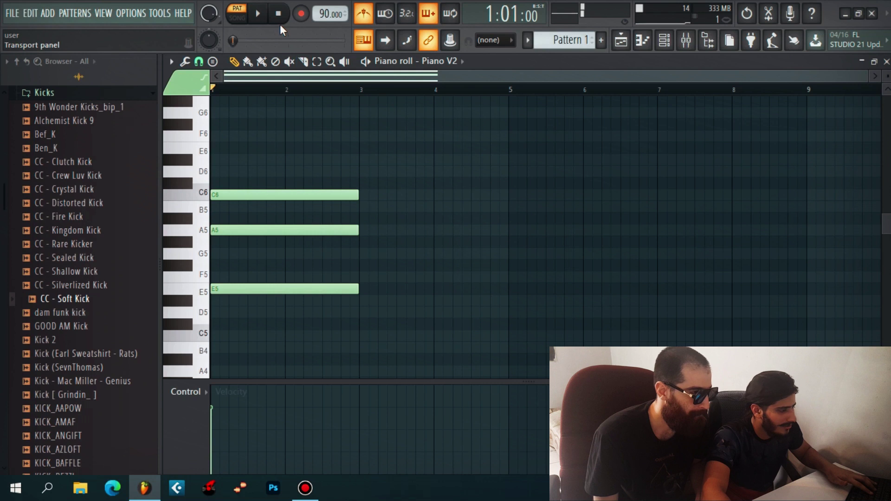
# Step: Build the Piano V2 progression E5-A5-C6, D5-G5-B5, C5-F5-A5 with a closing half-bar D5-G5-B5, and play it with the metronome off
pyautogui.press('x')
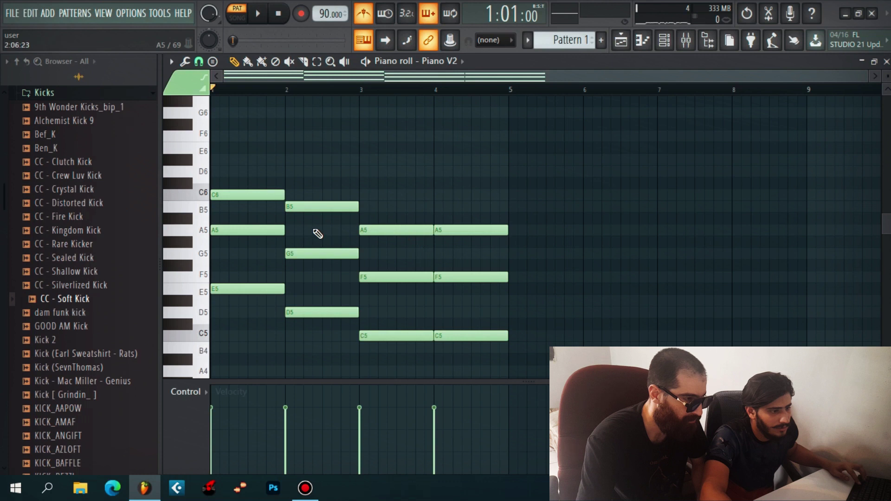
pyautogui.click(205, 148)
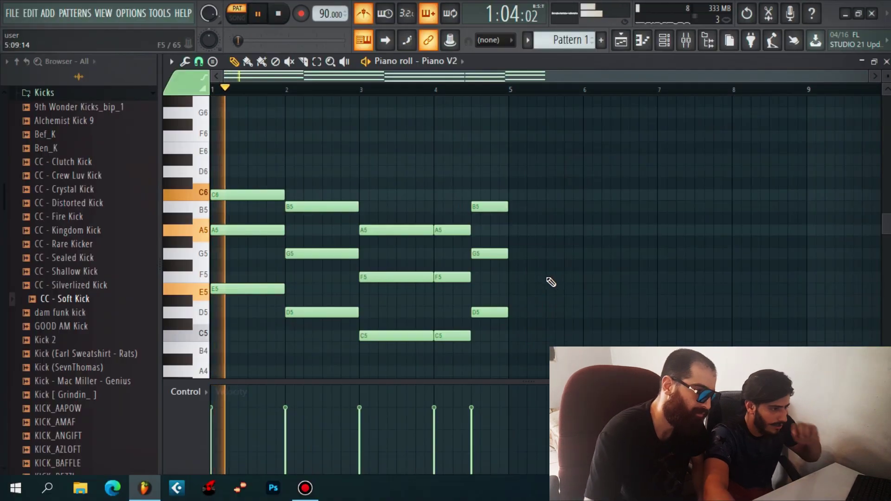
pyautogui.click(366, 12)
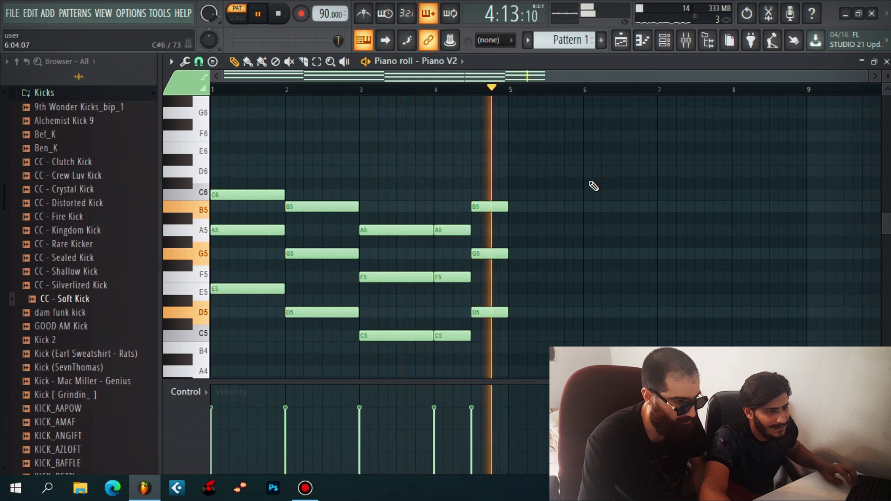
pyautogui.press('space')
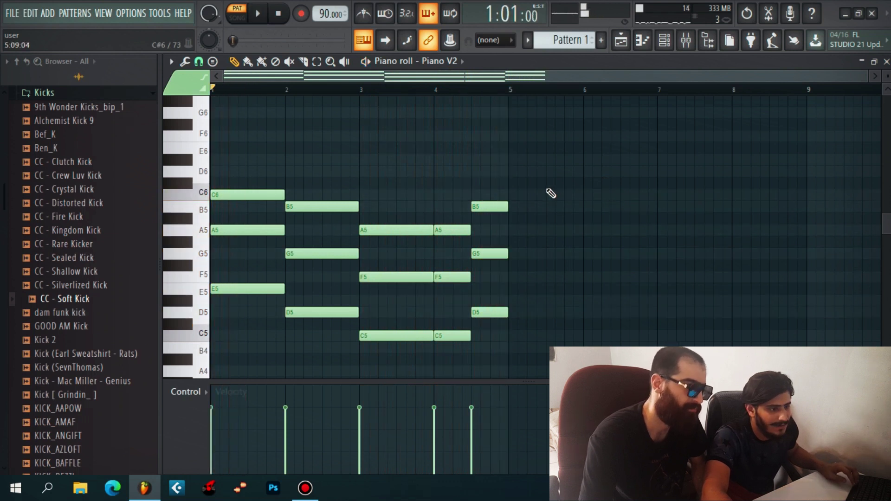
# Step: Clone the Piano V2 channel and start a melody in the copy with short C6, E6, B5, E6 and A5 notes
pyautogui.click(672, 47)
pyautogui.rightClick(369, 168)
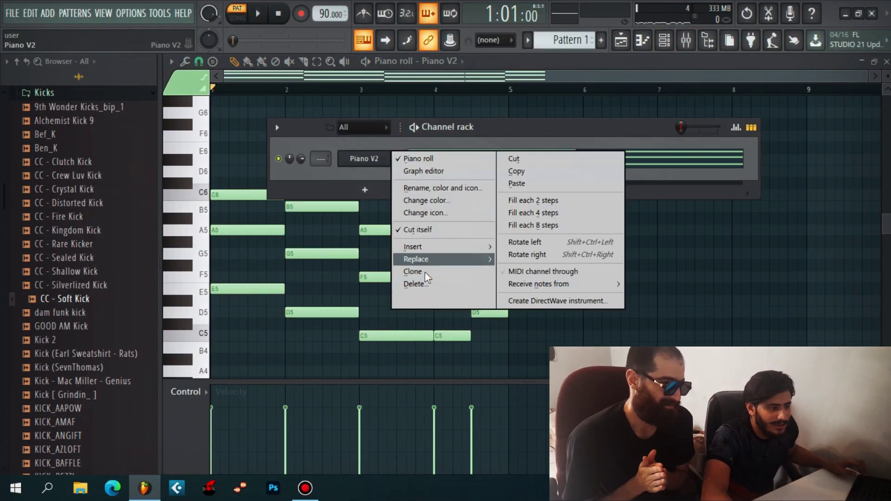
pyautogui.click(420, 272)
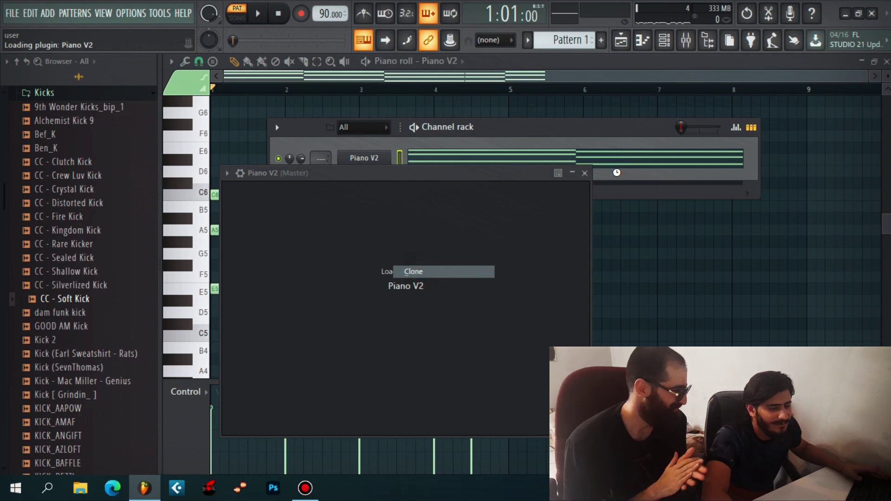
pyautogui.click(741, 172)
pyautogui.press('F6')
pyautogui.press('space')
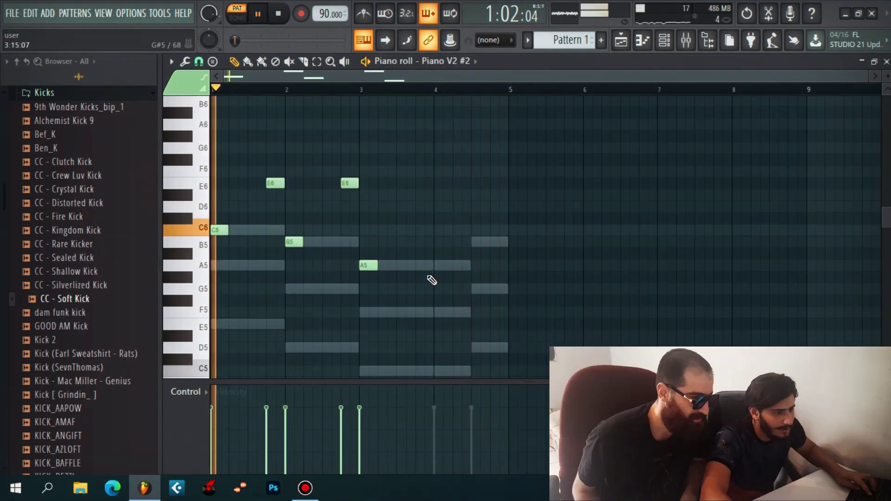
# Step: Extend the Piano V2 #2 melody with A5 at bar 4 and B5 and C6 at its end, removing the extra A5 just before bar 4
pyautogui.click(420, 267)
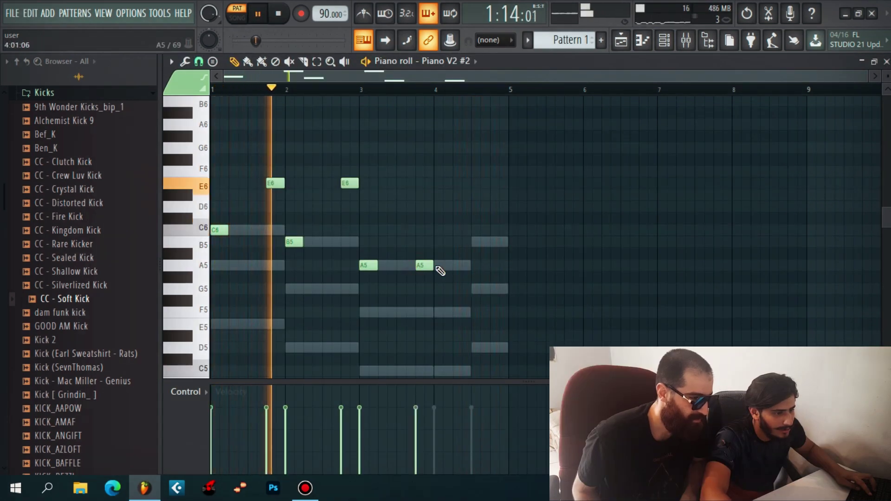
pyautogui.click(439, 265)
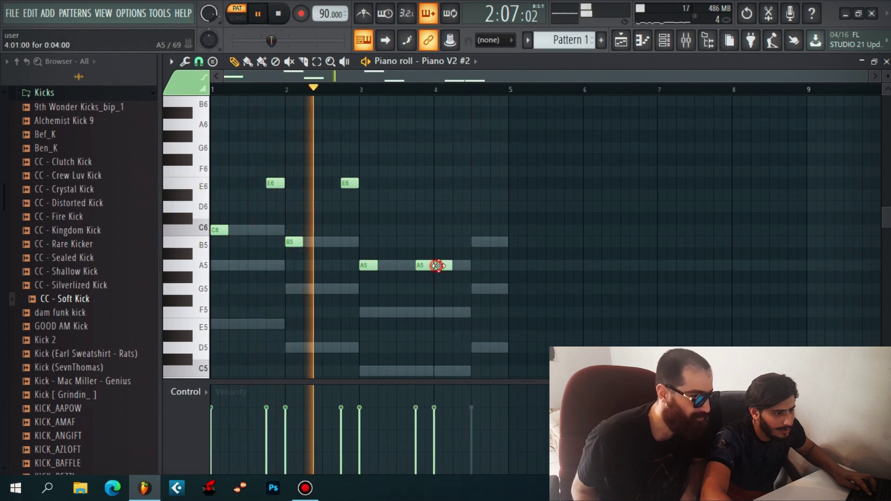
pyautogui.click(478, 242)
pyautogui.click(495, 231)
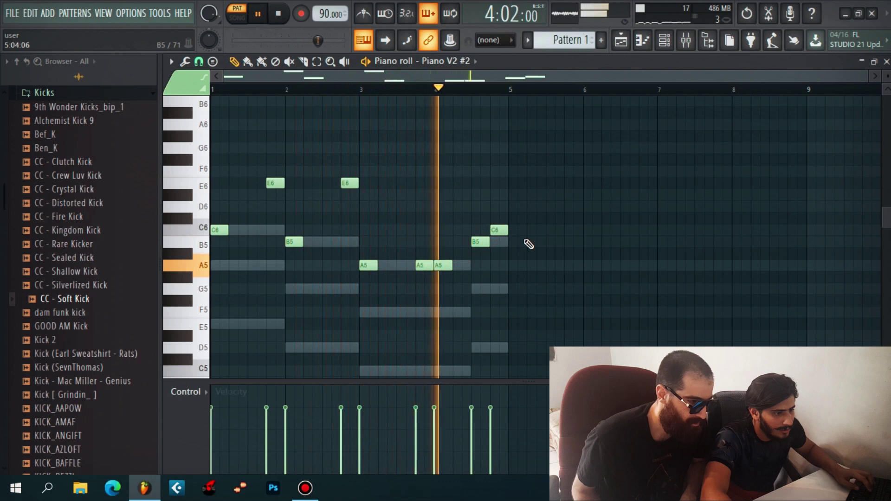
pyautogui.rightClick(422, 265)
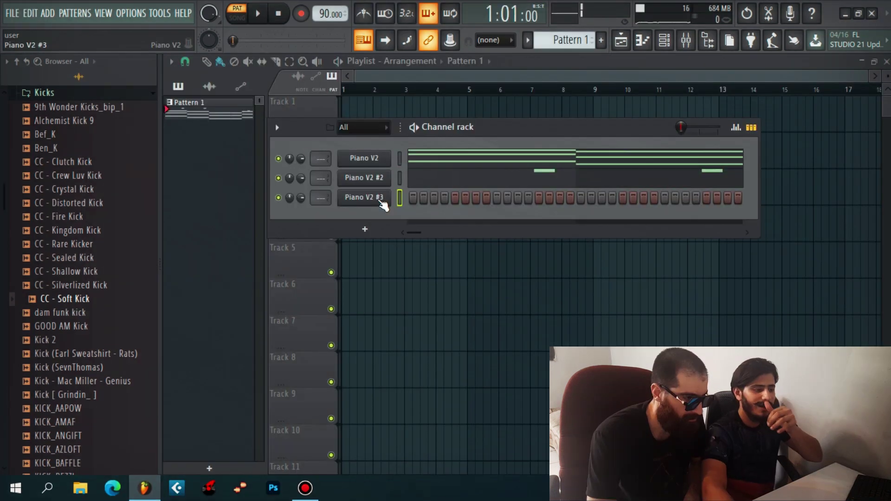
# Step: Enter a stepwise melody in Piano V2 #3: A5-B5-C6-B5, G5-A5-B5-A5, F5-G5-A5-G5, ending with A5-B5 in the second half of bar 4
pyautogui.rightClick(385, 199)
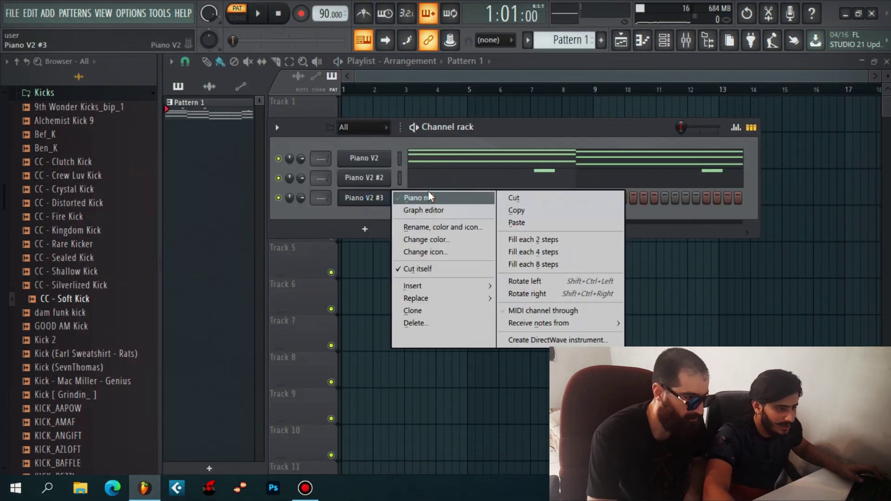
pyautogui.click(409, 197)
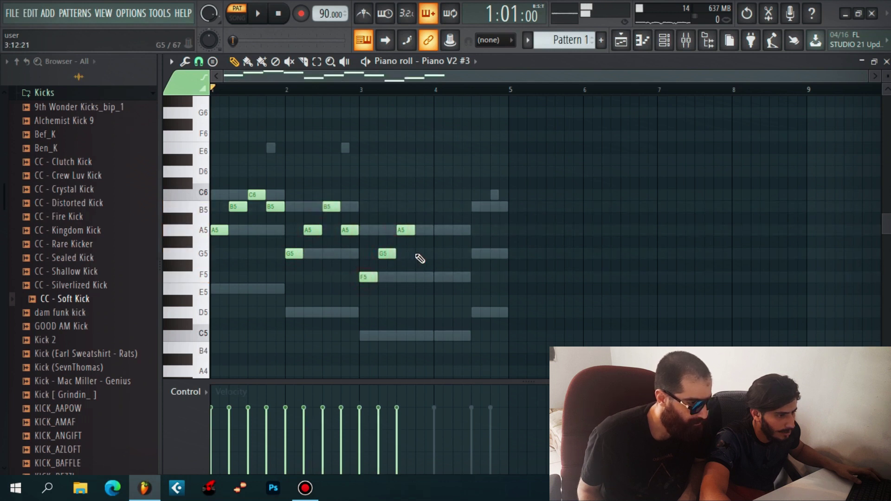
pyautogui.click(477, 231)
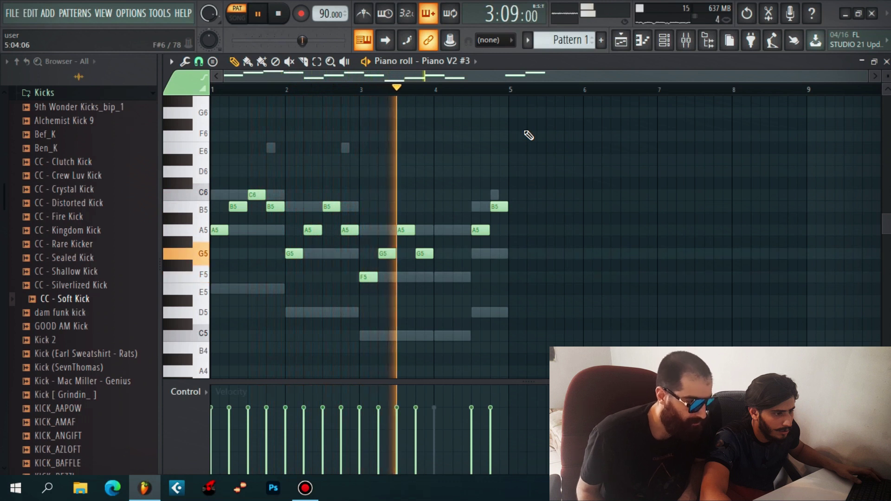
# Step: Place short notes at the bar starts in Piano V2 #2: C6 in bar 1, B5 in bar 2, and A5 in bars 3 and 4
pyautogui.click(209, 194)
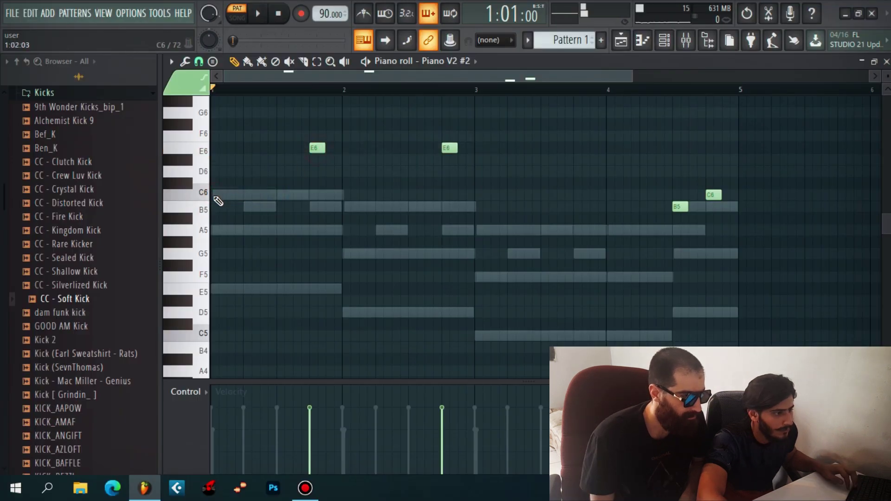
pyautogui.press('space')
pyautogui.scroll(3, 316, 214)
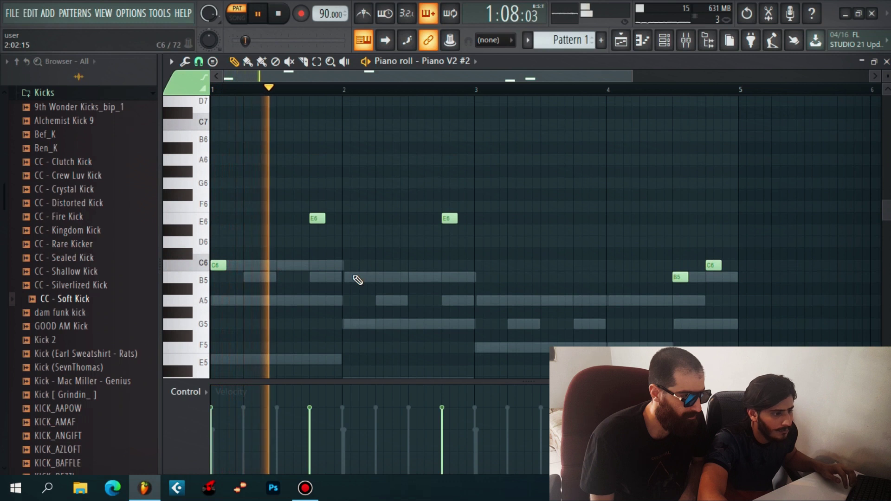
pyautogui.click(346, 277)
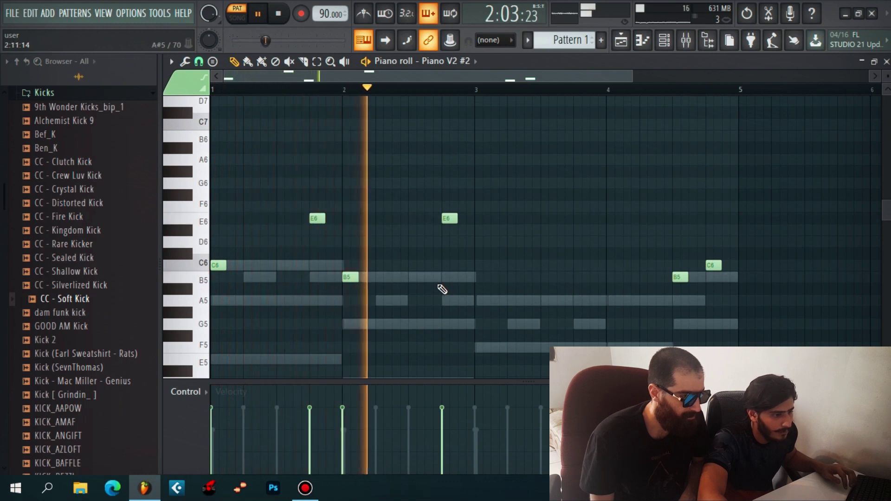
pyautogui.click(481, 301)
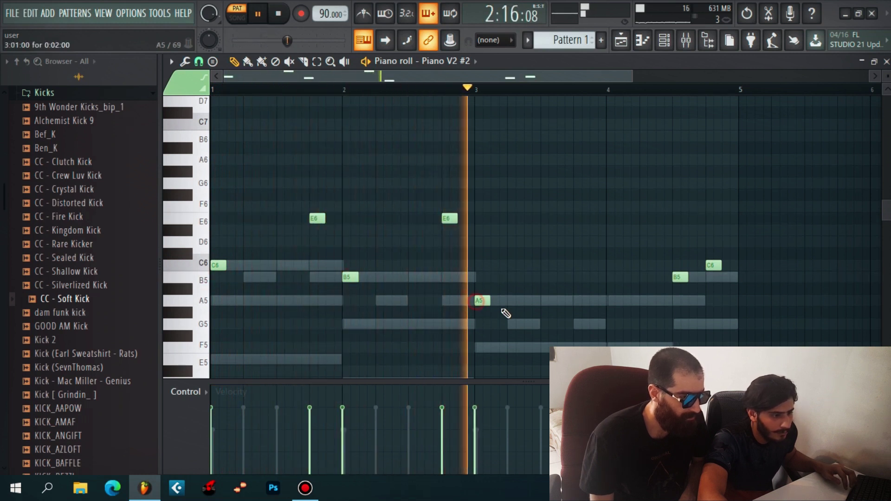
pyautogui.scroll(-2, 542, 219)
pyautogui.scroll(-1, 557, 223)
pyautogui.click(611, 230)
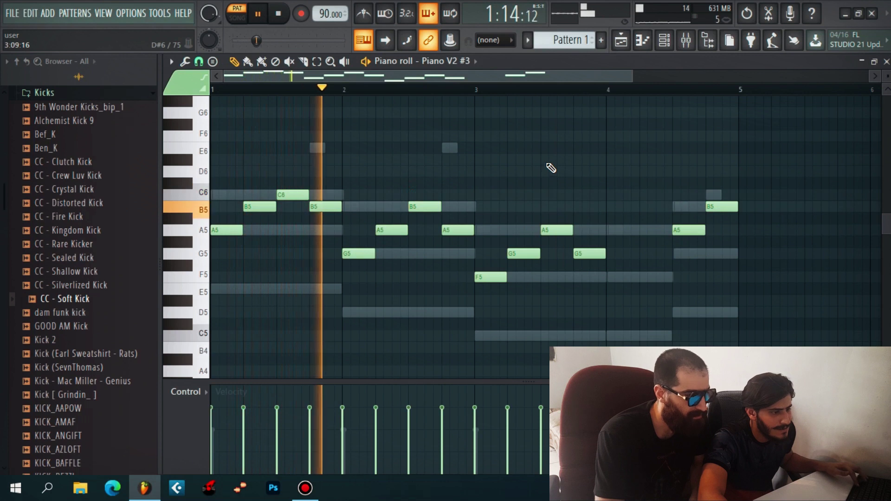
# Step: Select all Piano V2 #3 notes, audition them an octave higher, and transpose them to one octave below their original pitch
pyautogui.moveTo(749, 144); pyautogui.dragTo(164, 314)
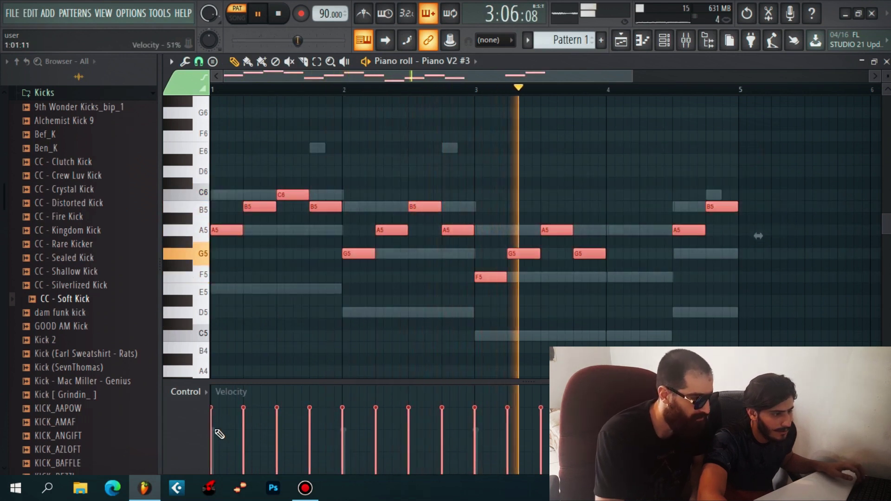
pyautogui.hotkey('ctrl', 'Up')
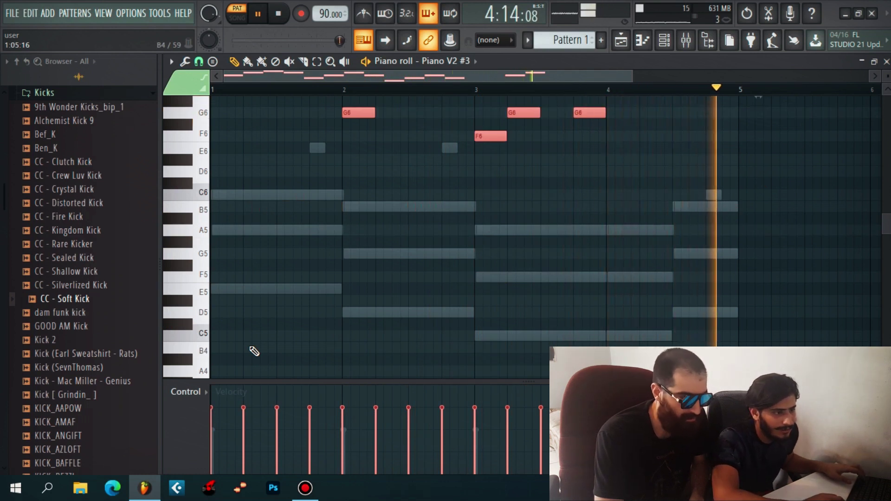
pyautogui.hotkey('ctrl', 'Down')
pyautogui.hotkey('ctrl', 'Down')
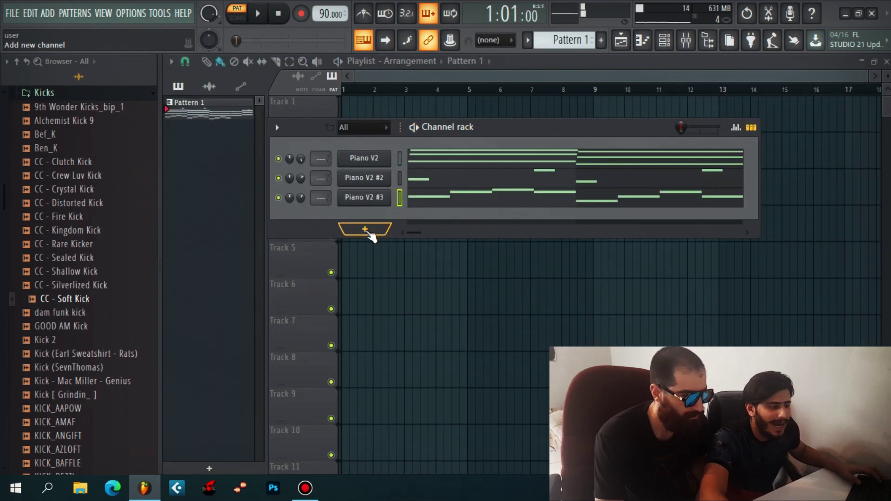
# Step: Add a Nexus3.4.4 channel, adjust its volume, and copy the Piano V2 chord notes into it
pyautogui.scroll(3, 110, 166)
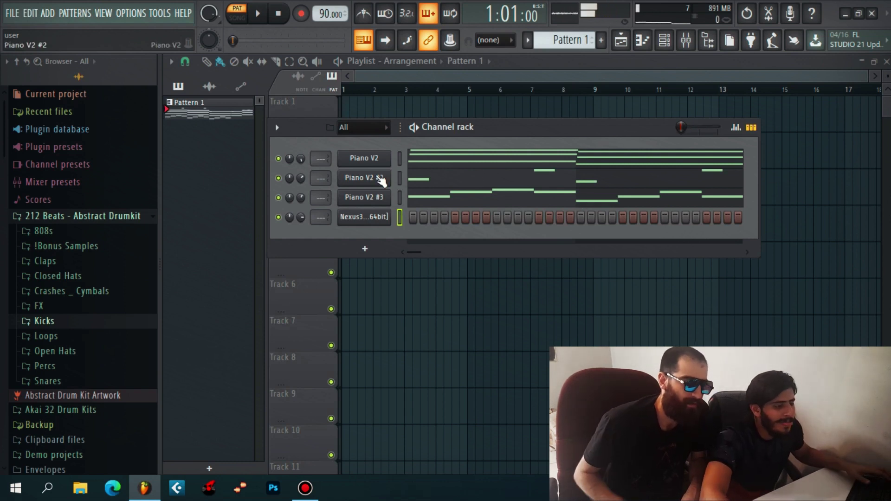
pyautogui.moveTo(301, 217); pyautogui.dragTo(301, 211)
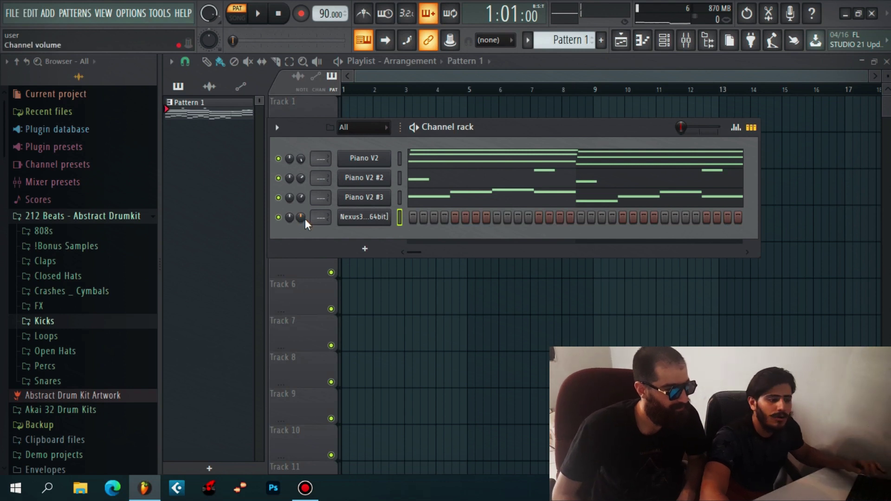
pyautogui.rightClick(385, 219)
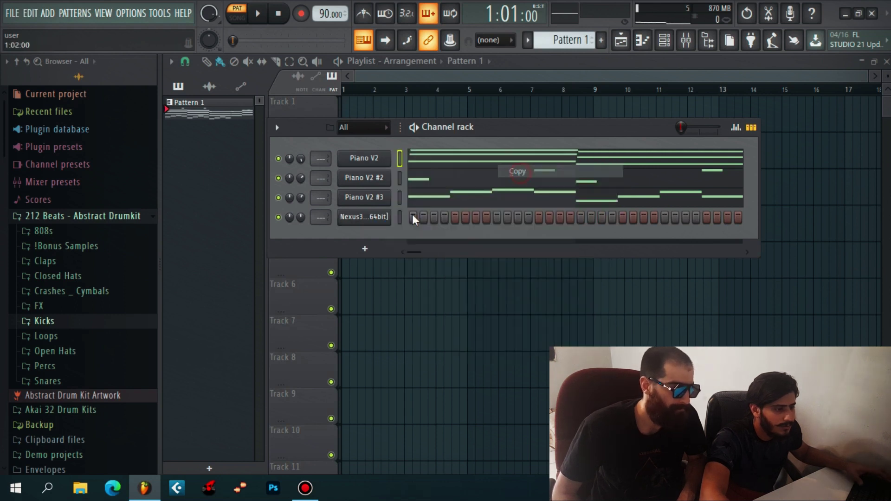
pyautogui.click(541, 240)
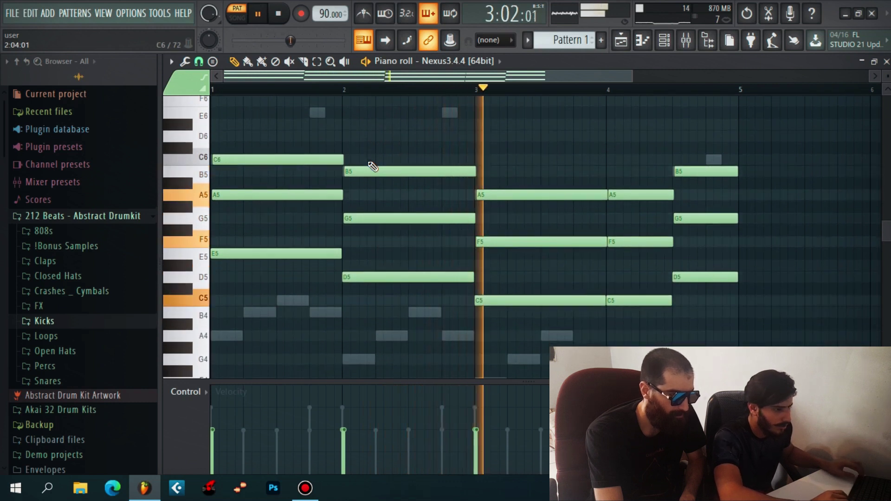
# Step: Audition the Nexus chords an octave lower, and transpose them to one octave above their original pitch
pyautogui.hotkey('ctrl', 'Down')
pyautogui.scroll(-2, 372, 167)
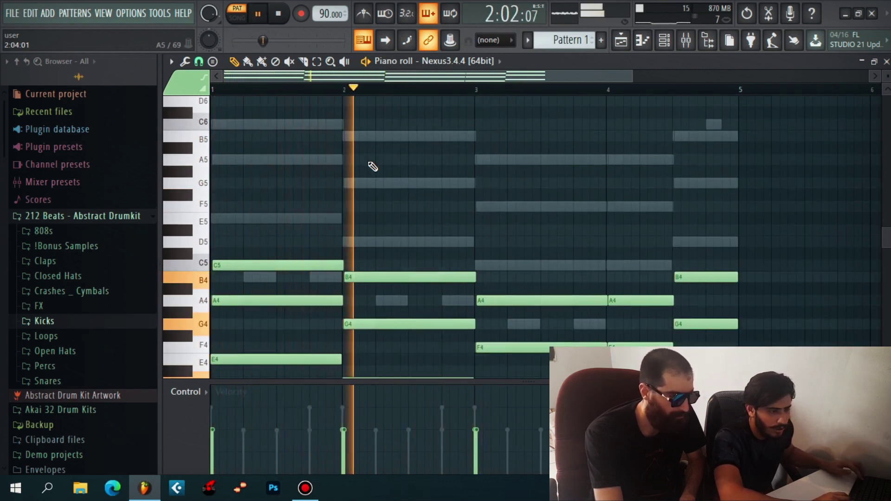
pyautogui.hotkey('ctrl', 'Up')
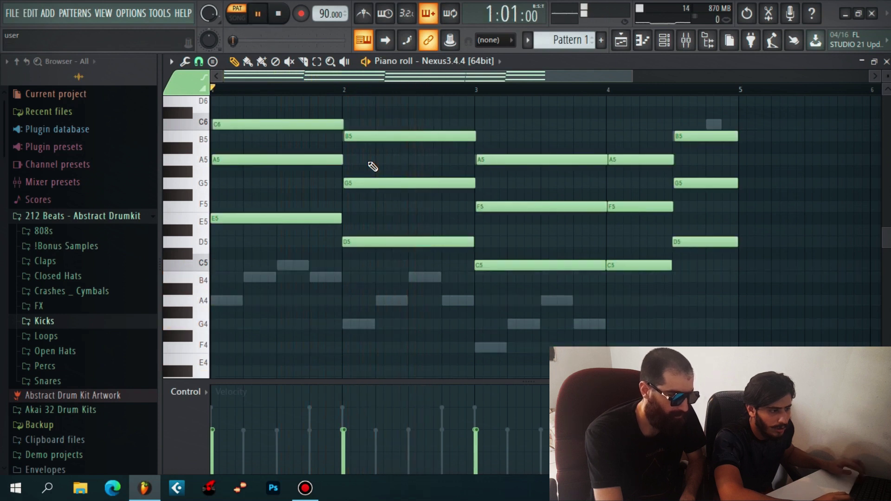
pyautogui.hotkey('ctrl', 'Up')
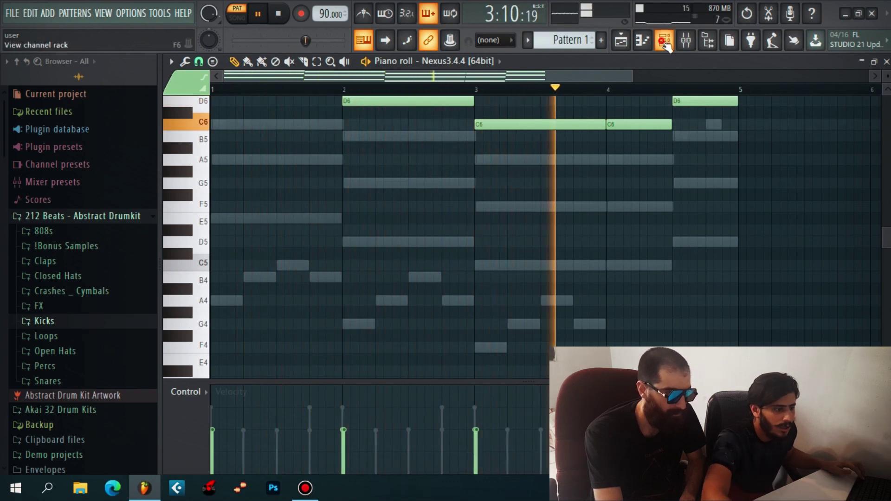
# Step: Add String patch 1 from the Legacy Instruments Strings pack to the channel rack as a new channel
pyautogui.press('F6')
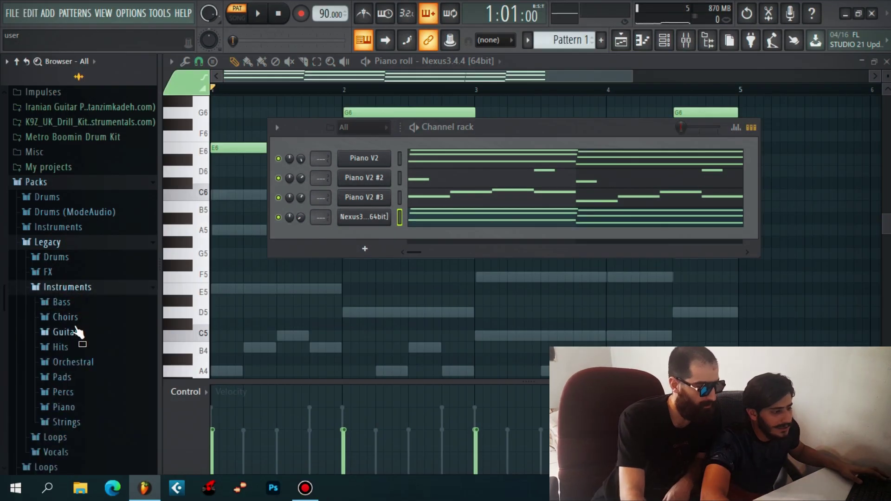
pyautogui.click(70, 422)
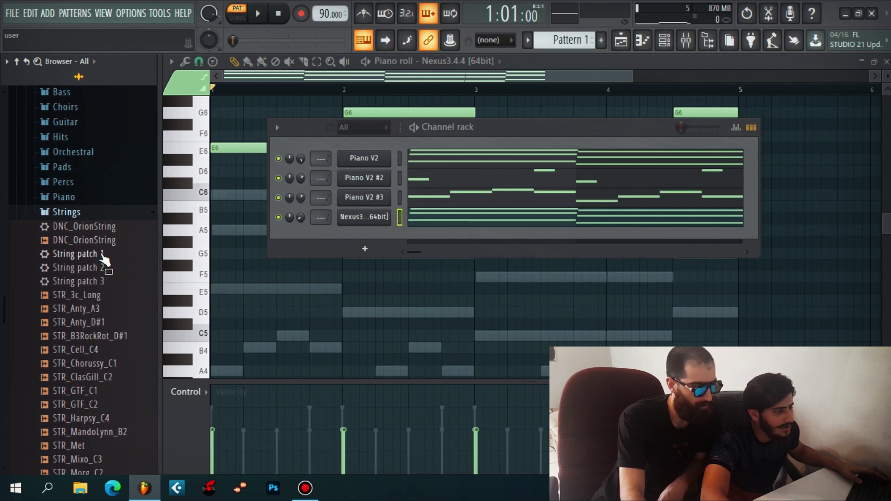
pyautogui.moveTo(96, 254); pyautogui.dragTo(373, 237)
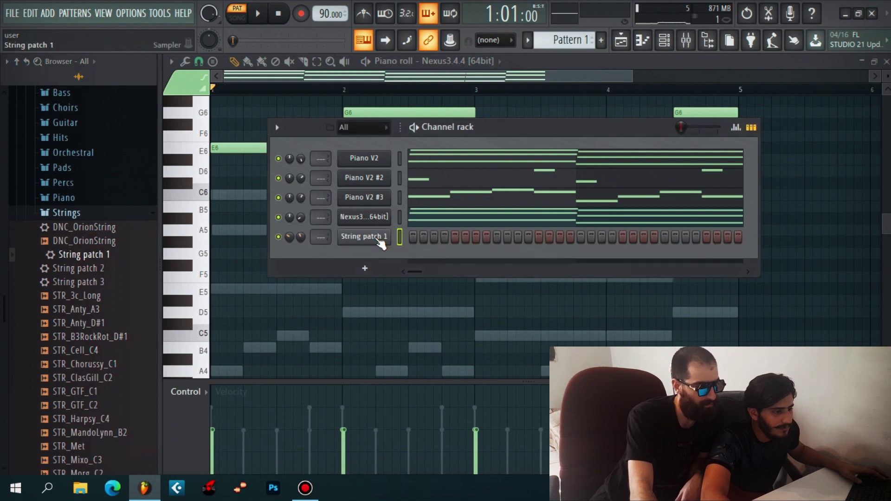
# Step: Paste the copied chord progression into the String patch 1 piano roll and play it back
pyautogui.rightClick(384, 237)
pyautogui.click(425, 238)
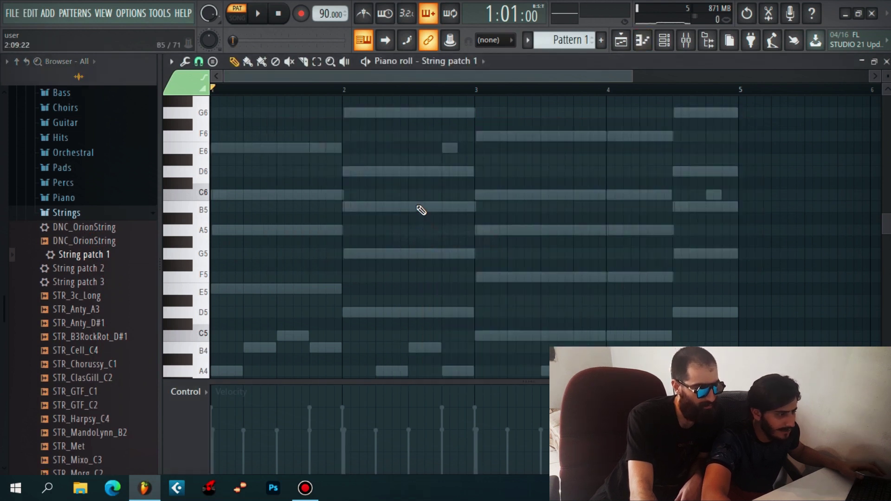
pyautogui.click(27, 209)
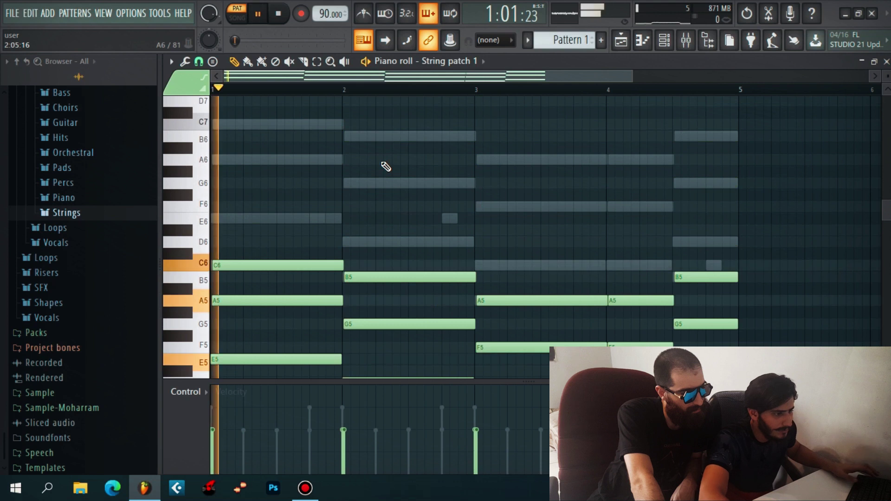
pyautogui.scroll(-2, 578, 186)
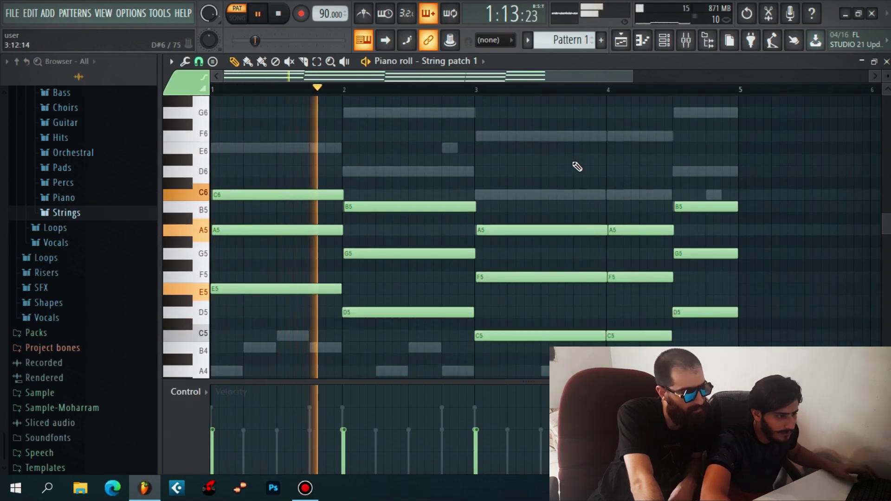
# Step: Play the pattern with and without String patch 1 to compare how the string layer sits in the mix
pyautogui.click(664, 41)
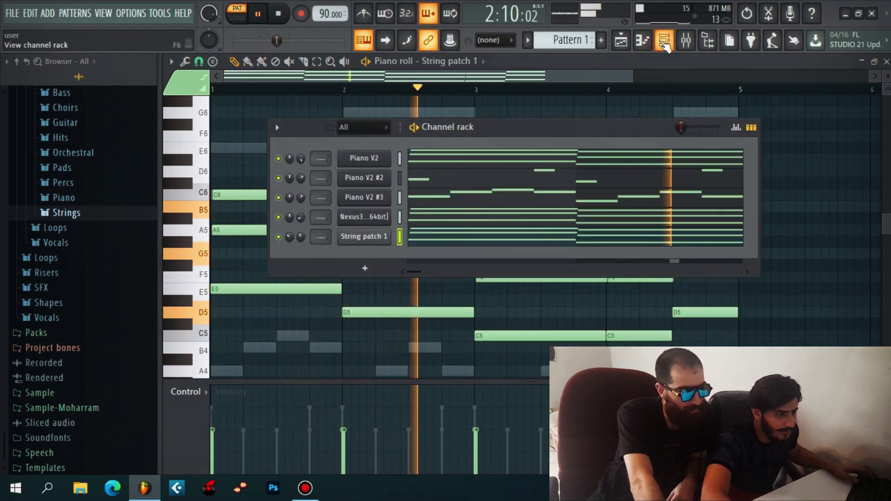
pyautogui.click(664, 40)
pyautogui.click(666, 43)
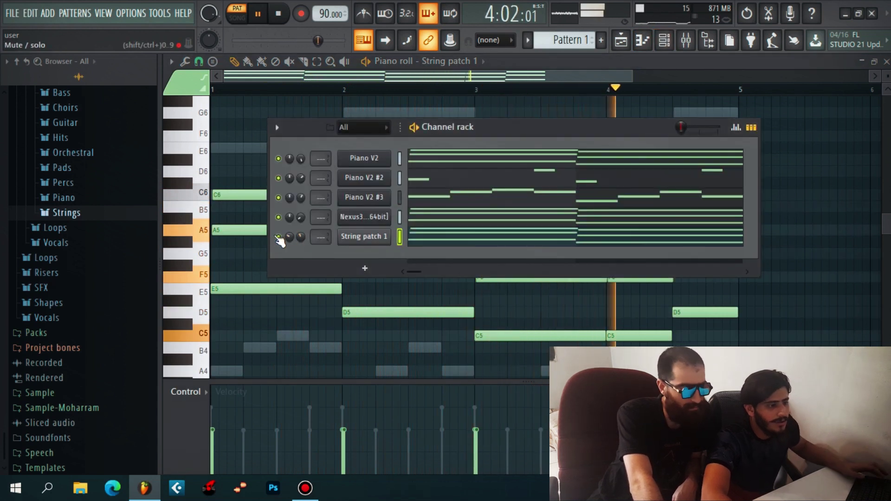
pyautogui.press('space')
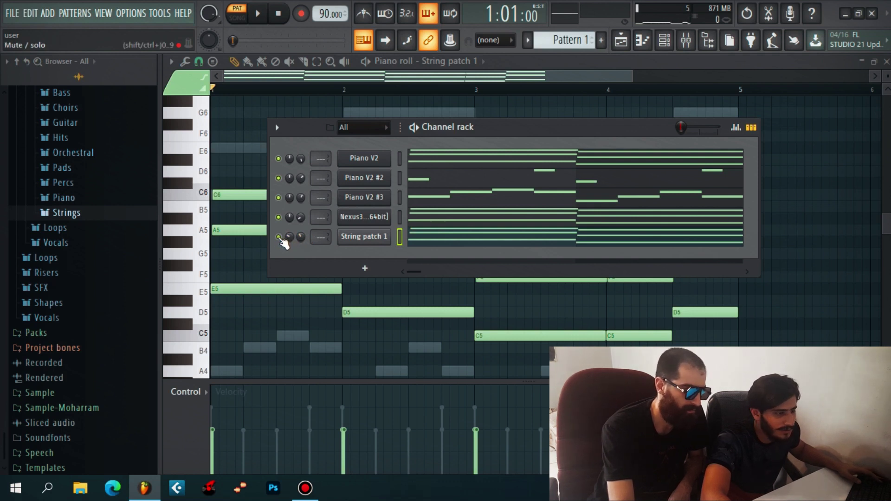
pyautogui.press('space')
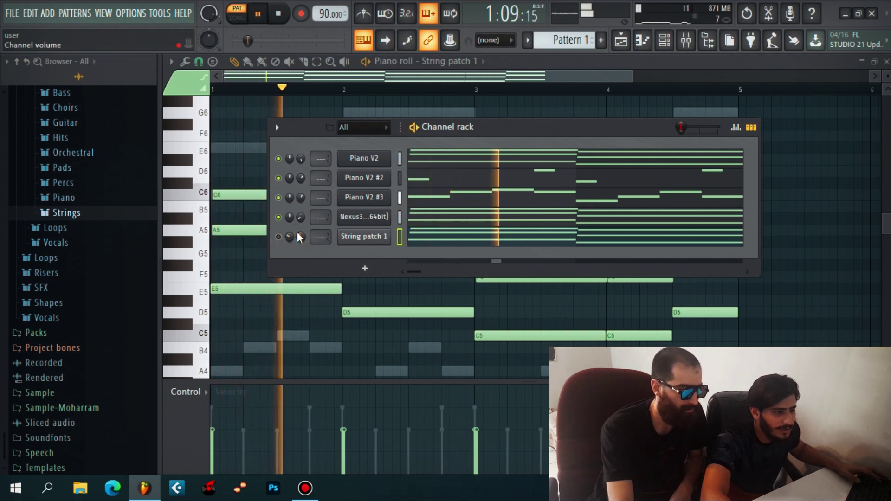
# Step: Lower the channel volumes of the first Nexus3.4.4 and String patch 1 while the pattern plays
pyautogui.moveTo(301, 218); pyautogui.dragTo(302, 225)
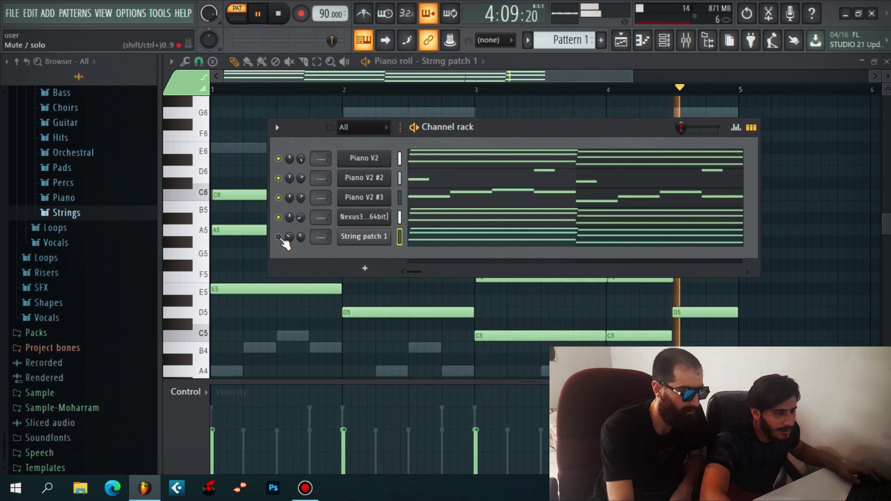
pyautogui.moveTo(301, 237)
pyautogui.mouseDown()
pyautogui.moveTo(301, 259)
pyautogui.moveTo(302, 238)
pyautogui.mouseUp()
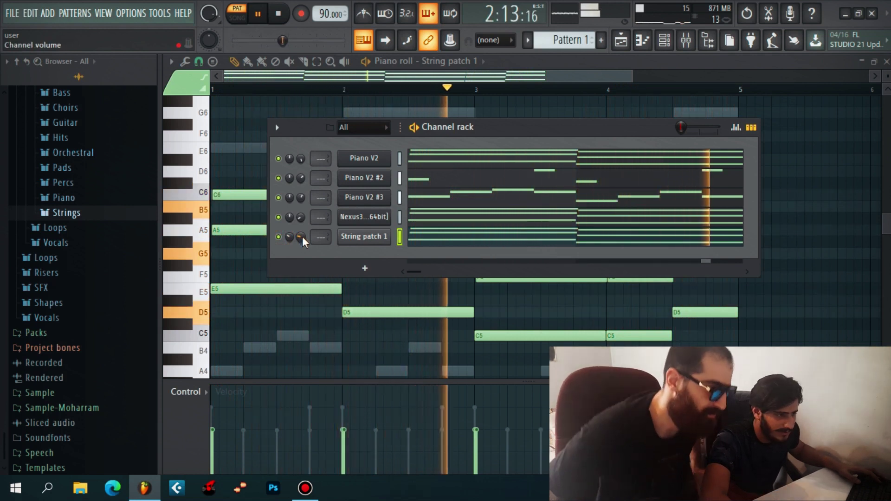
pyautogui.moveTo(302, 241); pyautogui.dragTo(302, 248)
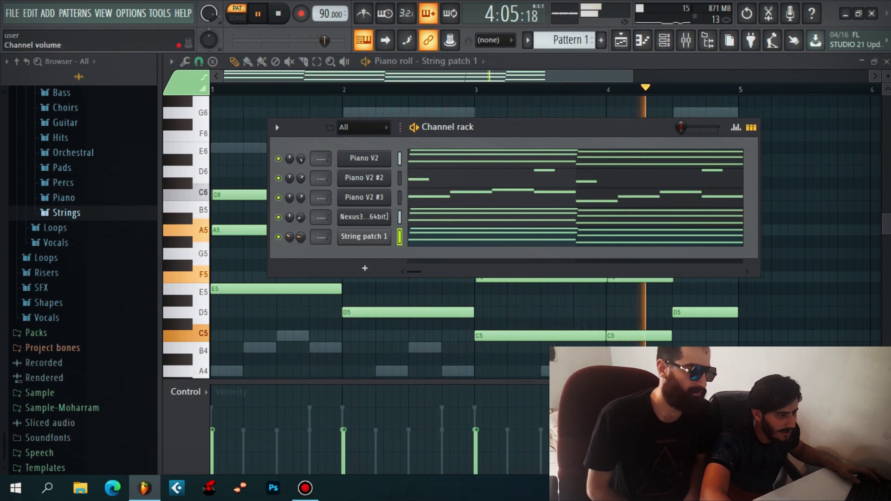
pyautogui.moveTo(302, 248); pyautogui.dragTo(309, 224)
pyautogui.press('space')
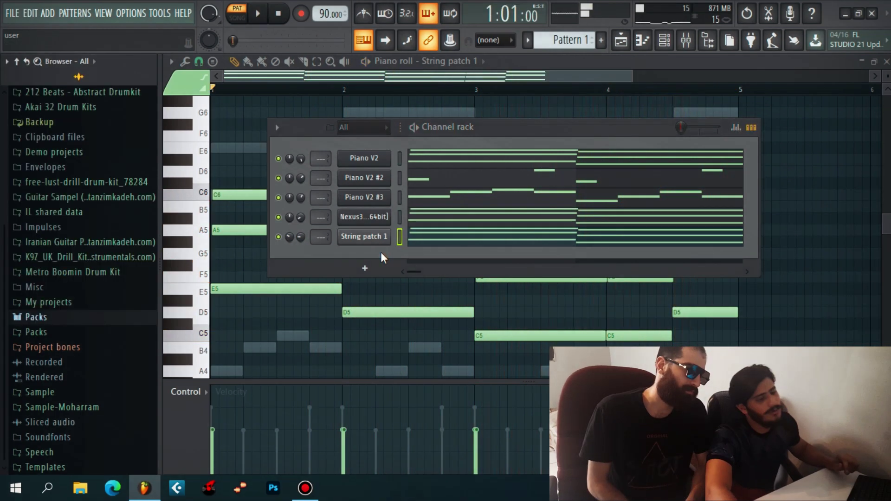
# Step: Add a second Nexus3.4.4 channel and load the Steel Guitar preset from its Guitar category
pyautogui.click(366, 269)
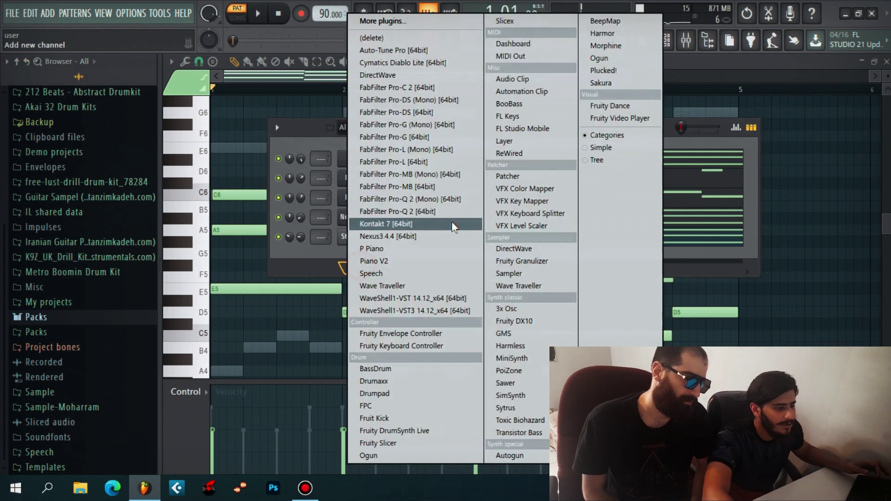
pyautogui.click(396, 237)
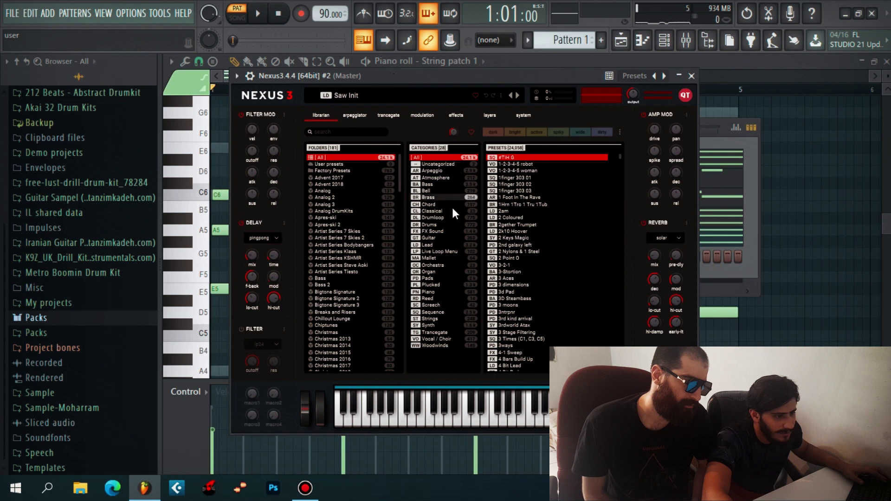
pyautogui.click(428, 238)
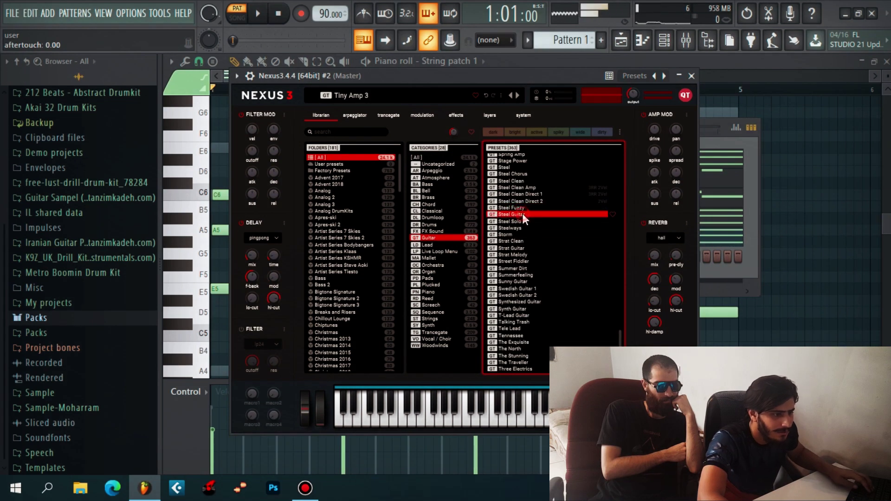
pyautogui.click(523, 214)
pyautogui.press('space')
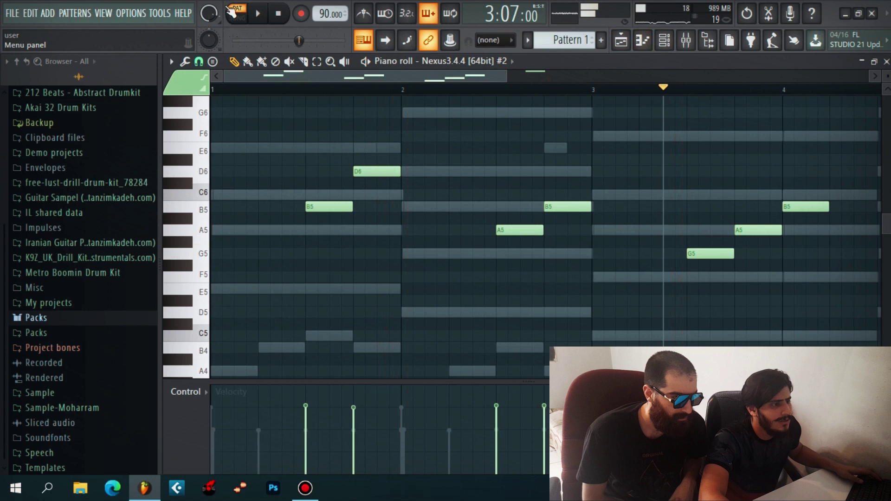
# Step: Audition the guitar melody, extend its D6 note until the A5 note in bar 2, and lengthen the B5 note in bar 4
pyautogui.click(277, 13)
pyautogui.press('space')
pyautogui.press('space')
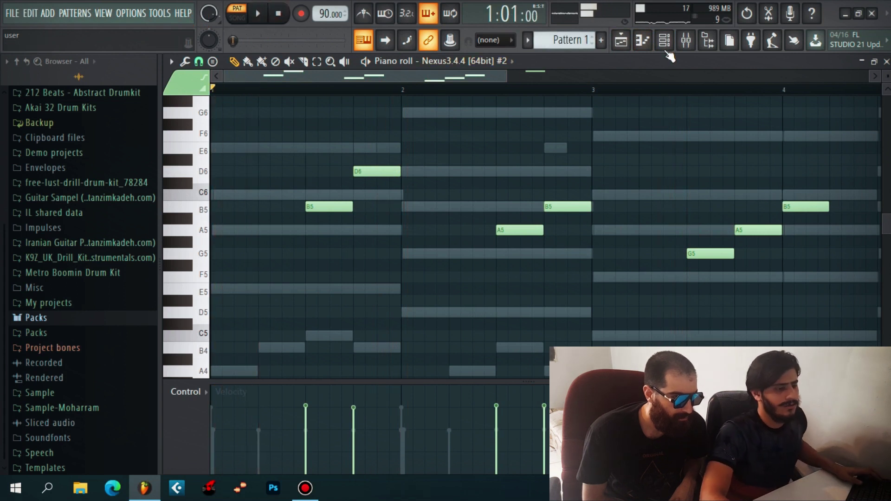
pyautogui.click(664, 41)
pyautogui.press('space')
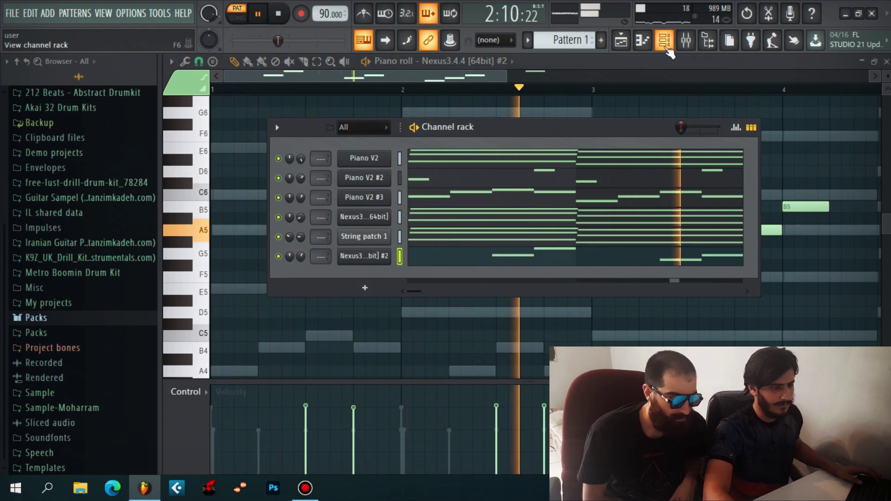
pyautogui.click(667, 46)
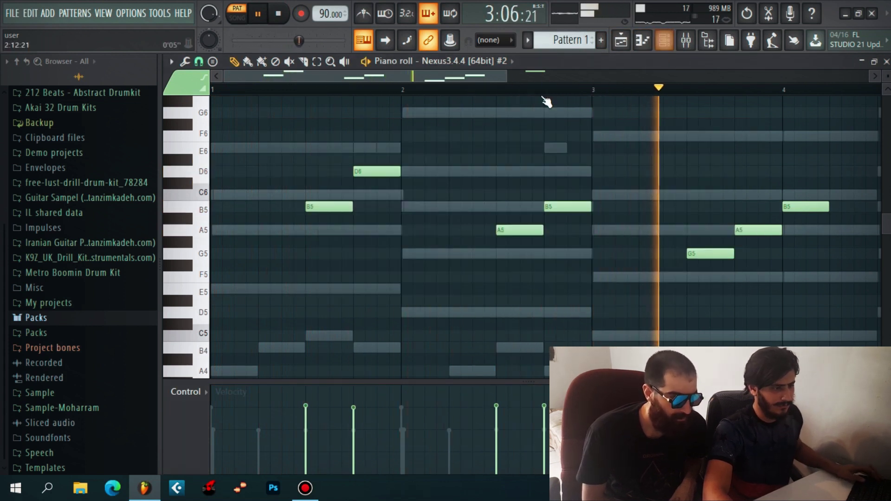
pyautogui.moveTo(406, 171); pyautogui.dragTo(495, 185)
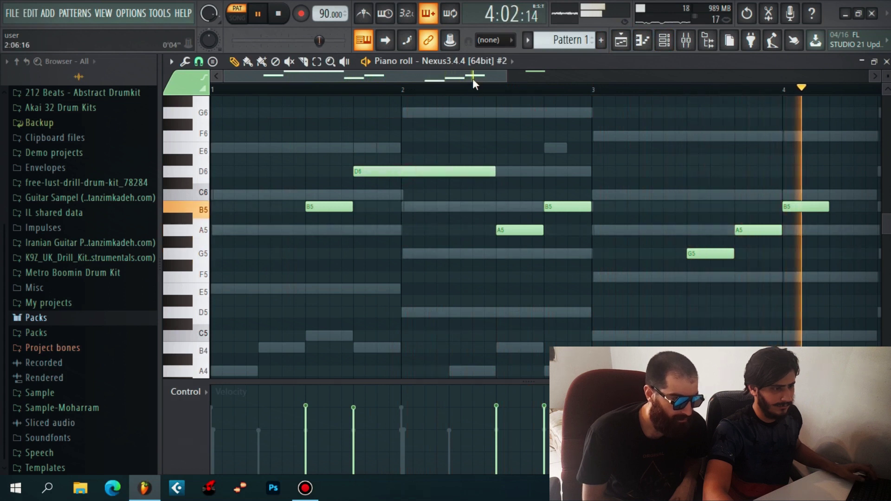
pyautogui.moveTo(420, 207); pyautogui.dragTo(510, 221)
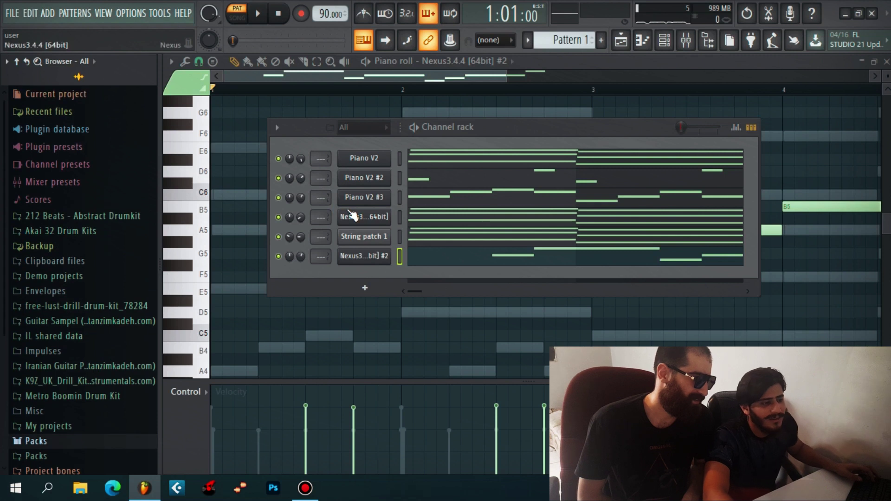
# Step: Mute the six melodic channels and play back only the drum channels from Kick 2 to MB Crash (3)
pyautogui.click(373, 134)
pyautogui.click(358, 141)
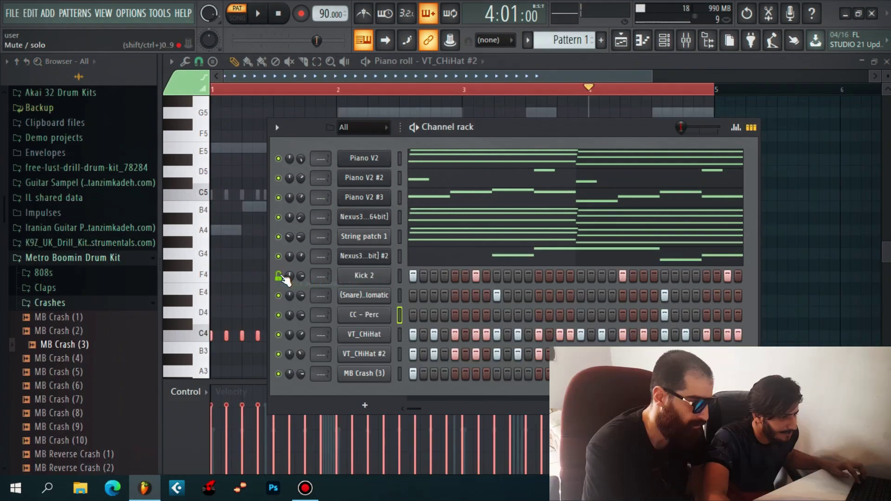
pyautogui.rightClick(279, 276)
pyautogui.click(287, 283)
pyautogui.rightClick(278, 276)
pyautogui.click(279, 289)
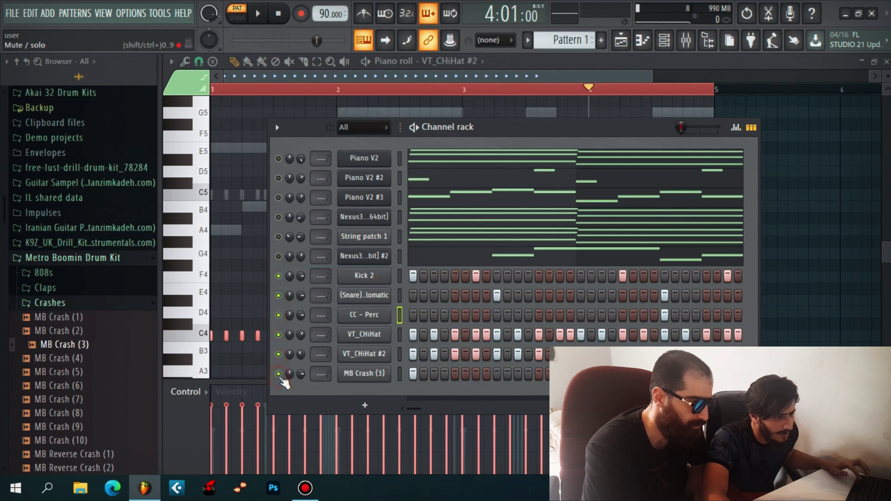
pyautogui.press('space')
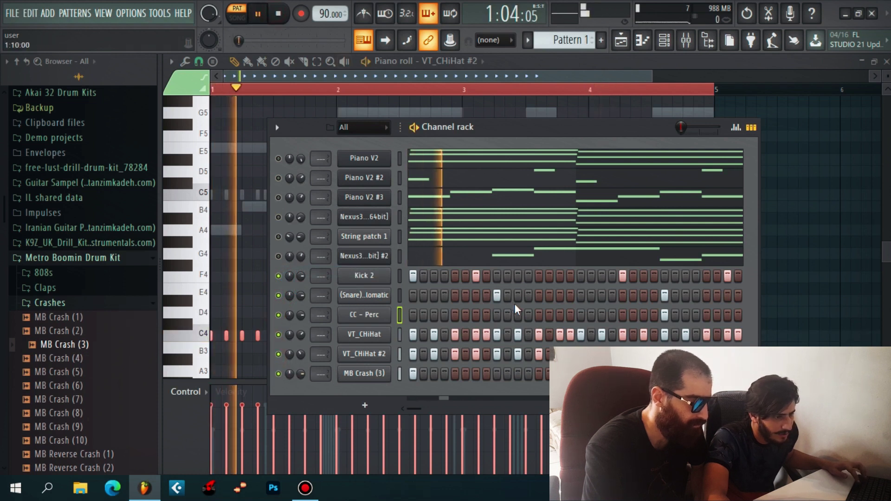
# Step: In the CC - Perc row, turn on step 9 and clear step 25
pyautogui.click(497, 315)
pyautogui.click(665, 316)
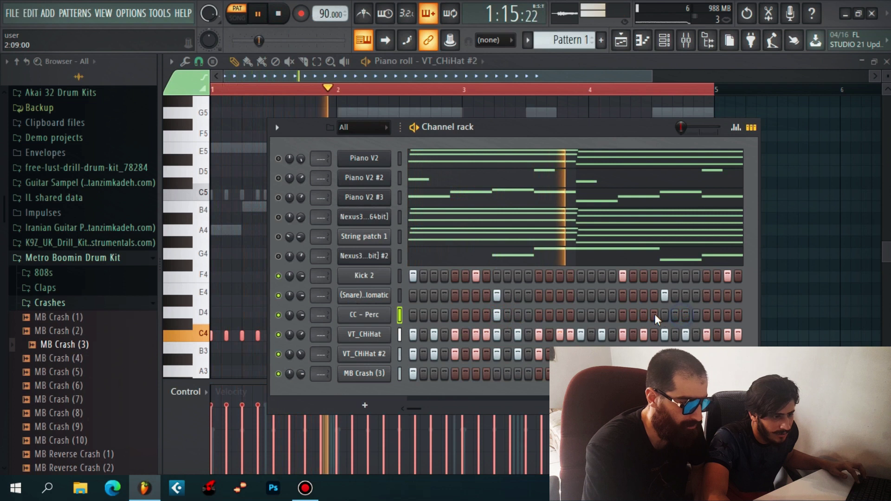
pyautogui.moveTo(425, 411); pyautogui.dragTo(498, 410)
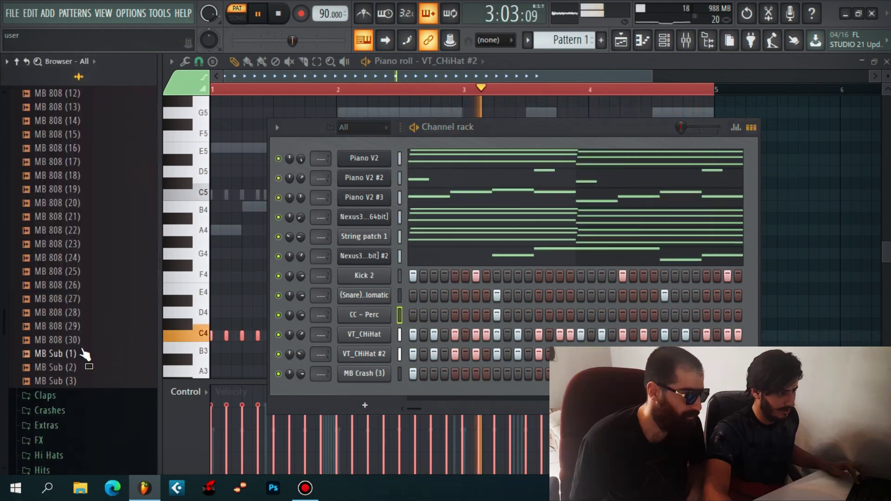
# Step: Add the MB Sub (1) sample as a channel below Kick 2 and paste the Kick 2 pattern into it
pyautogui.moveTo(75, 358); pyautogui.dragTo(365, 293)
pyautogui.press('space')
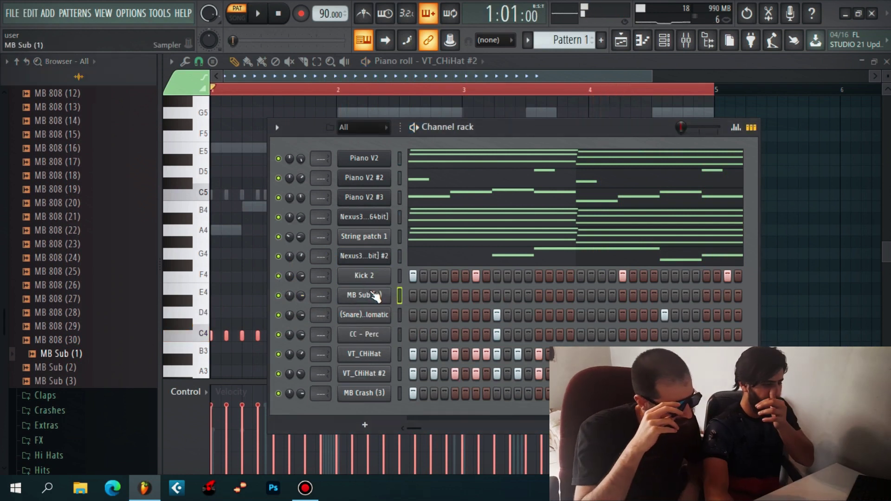
pyautogui.rightClick(372, 276)
pyautogui.click(516, 288)
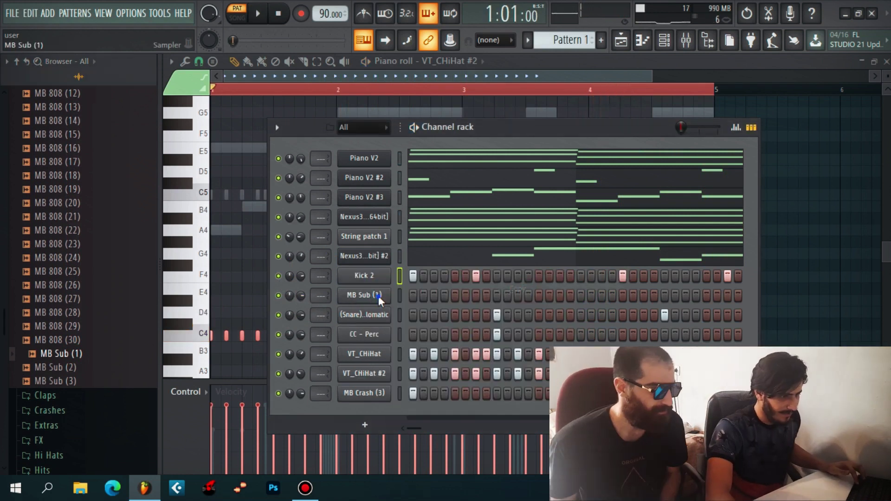
pyautogui.rightClick(374, 295)
pyautogui.click(516, 320)
# Step: Open the MB Sub (1) piano roll and audition the A4 key
pyautogui.rightClick(387, 296)
pyautogui.click(415, 294)
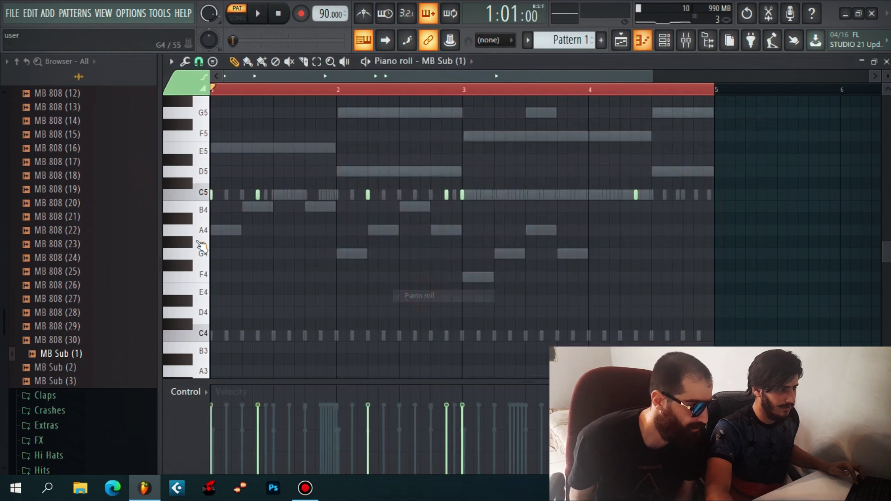
pyautogui.click(205, 232)
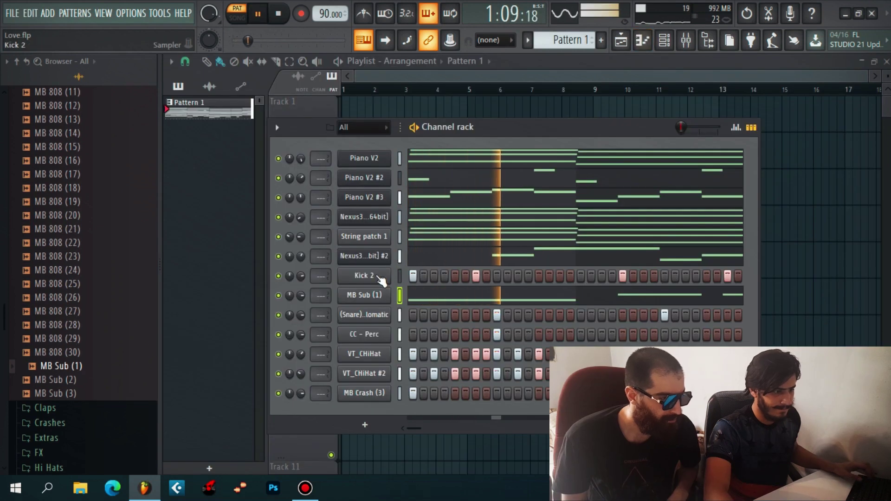
# Step: Inspect the sample settings and volume envelope of the MB Sub (1) channel
pyautogui.click(381, 296)
pyautogui.moveTo(428, 227); pyautogui.dragTo(426, 183)
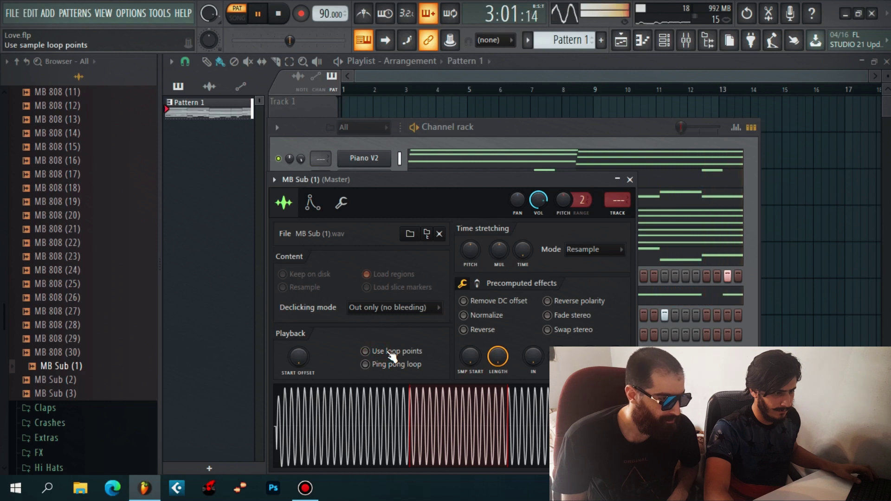
pyautogui.click(312, 203)
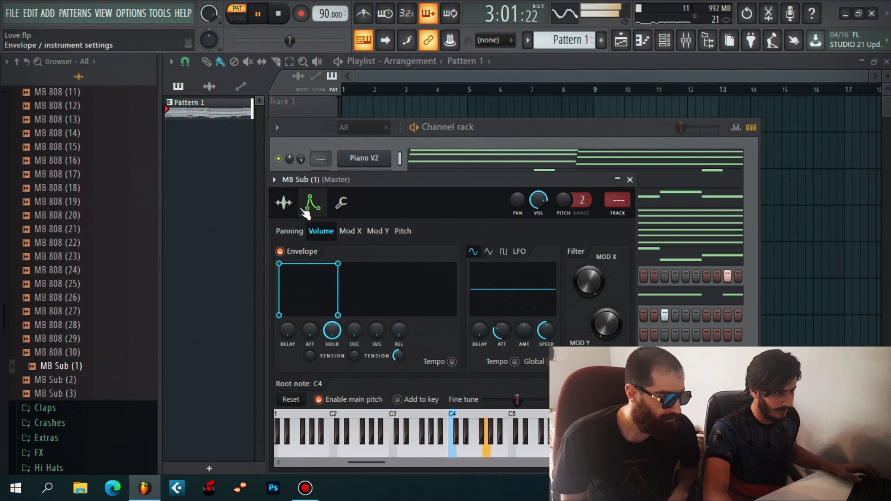
pyautogui.click(283, 203)
pyautogui.click(629, 180)
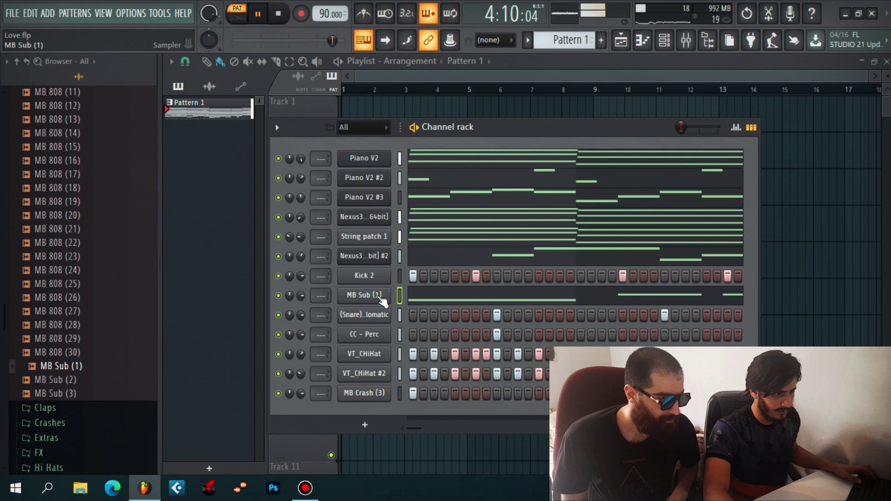
# Step: Split the bar 1 A4 note of MB Sub (1) at step 7, keeping the second part sounding until bar 2
pyautogui.press('F7')
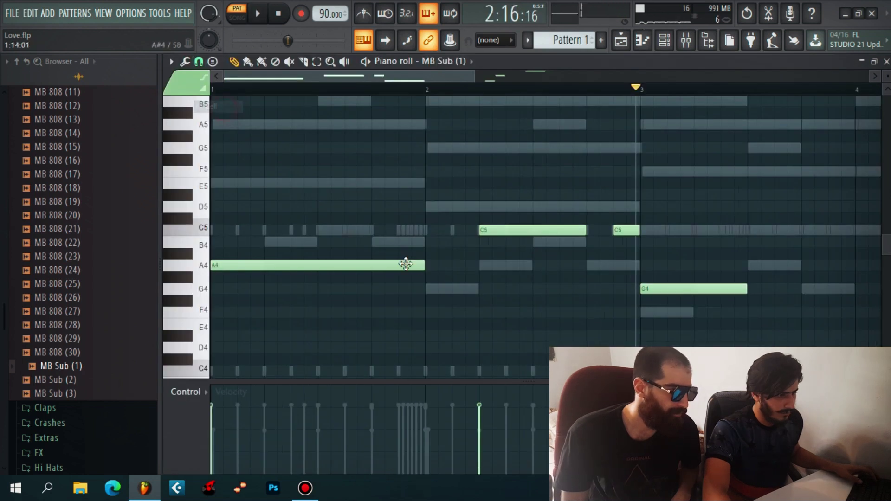
pyautogui.click(290, 16)
pyautogui.press('space')
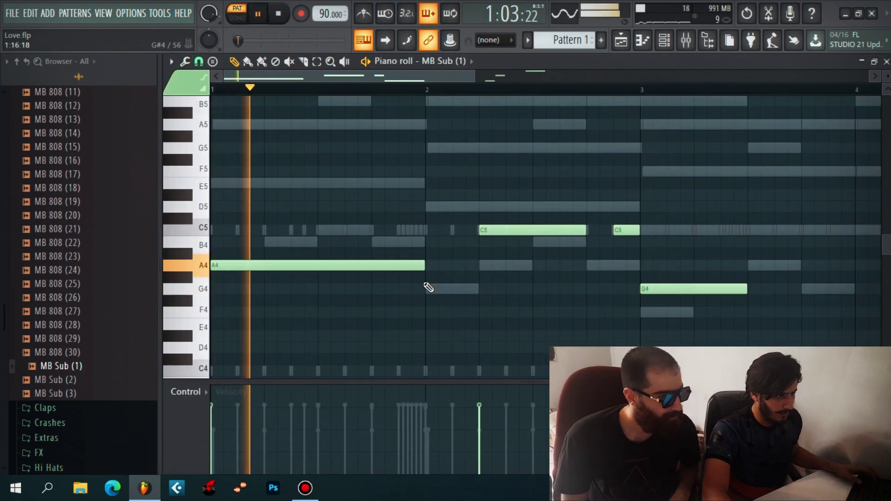
pyautogui.press('space')
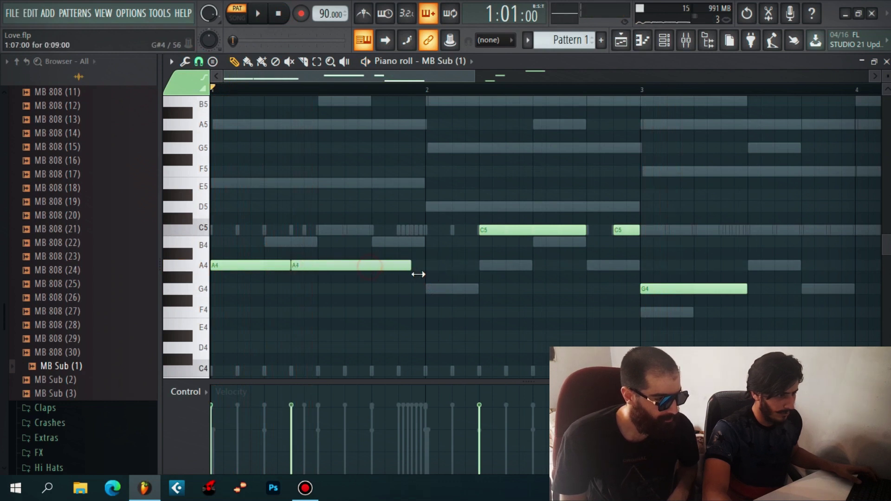
pyautogui.moveTo(418, 274); pyautogui.dragTo(432, 274)
pyautogui.press('space')
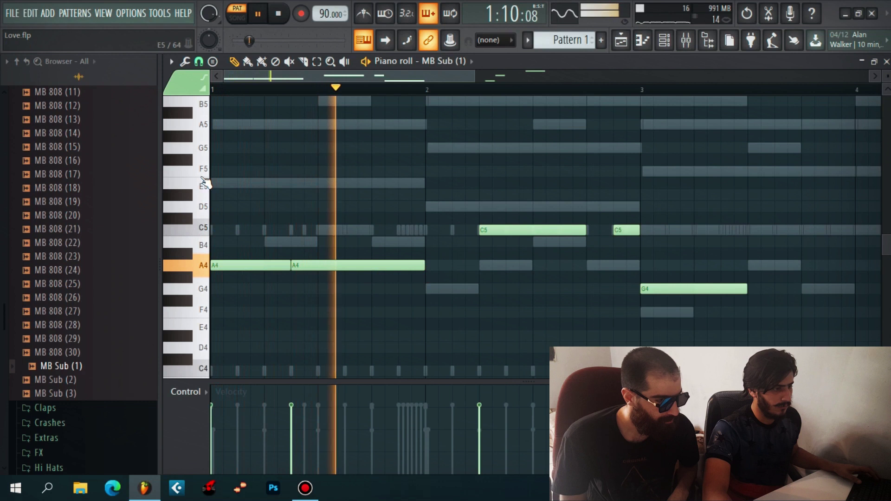
# Step: Place an E5 note on the last beat of bar 1 in MB Sub (1) and make it a slide note
pyautogui.press('space')
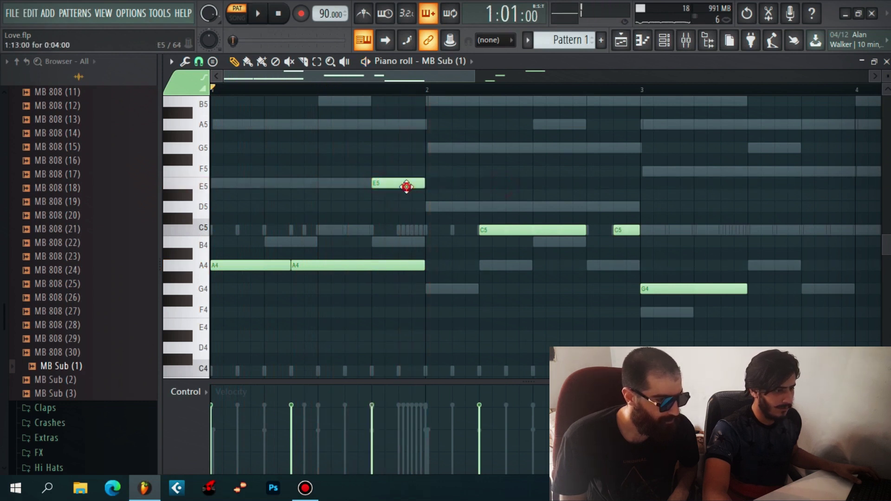
pyautogui.doubleClick(406, 186)
pyautogui.click(511, 318)
pyautogui.press('space')
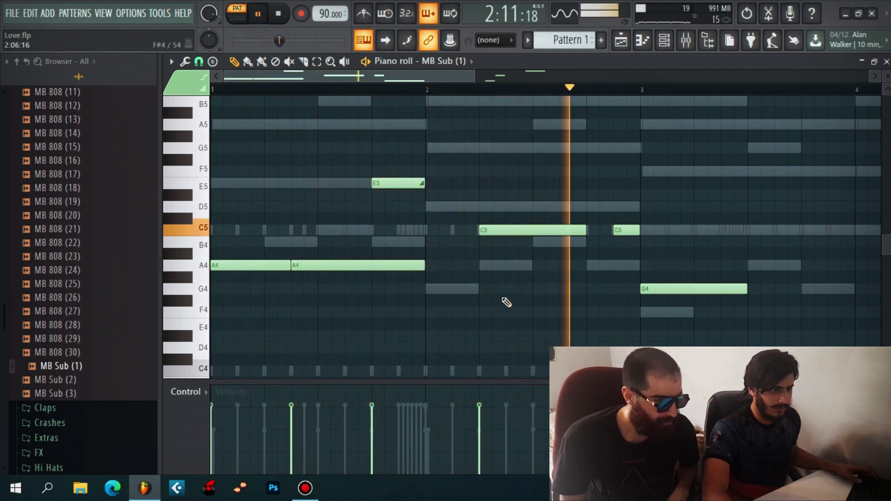
# Step: Shorten the bar 1 E5 slide note to the last two steps and check the bass line through bar 4
pyautogui.moveTo(451, 77); pyautogui.dragTo(460, 76)
pyautogui.moveTo(383, 185); pyautogui.dragTo(401, 184)
pyautogui.moveTo(422, 71); pyautogui.dragTo(558, 91)
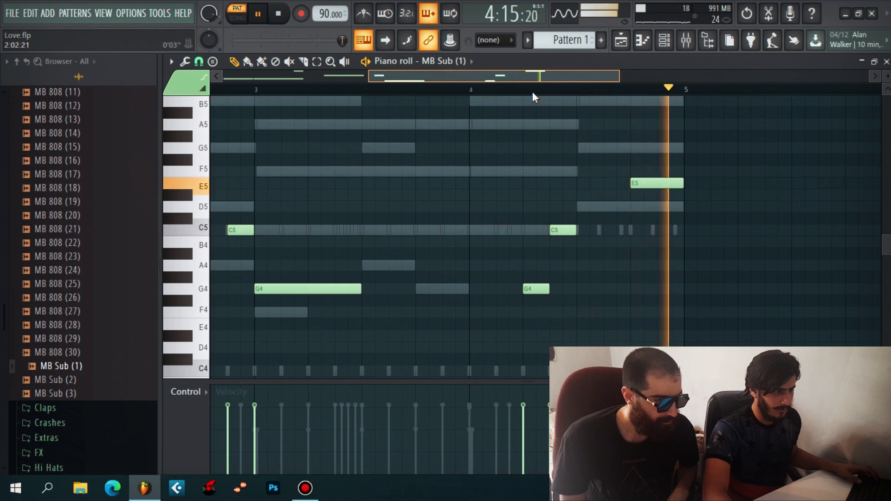
pyautogui.press('F7')
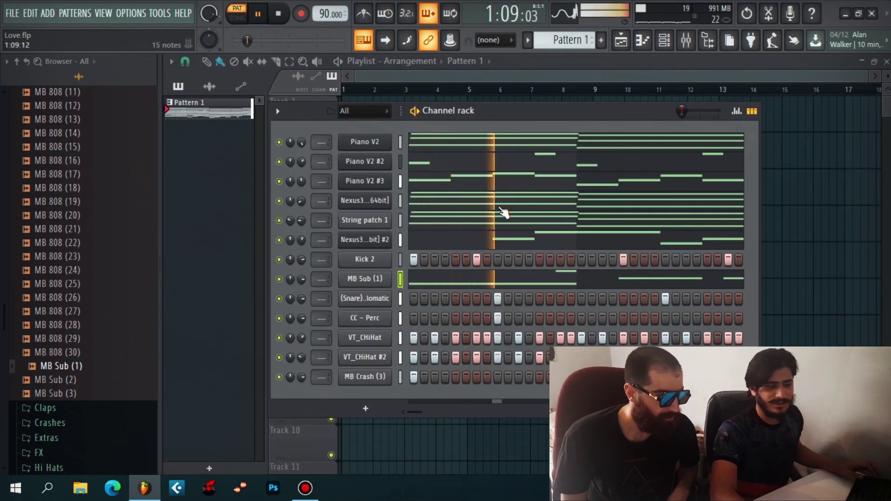